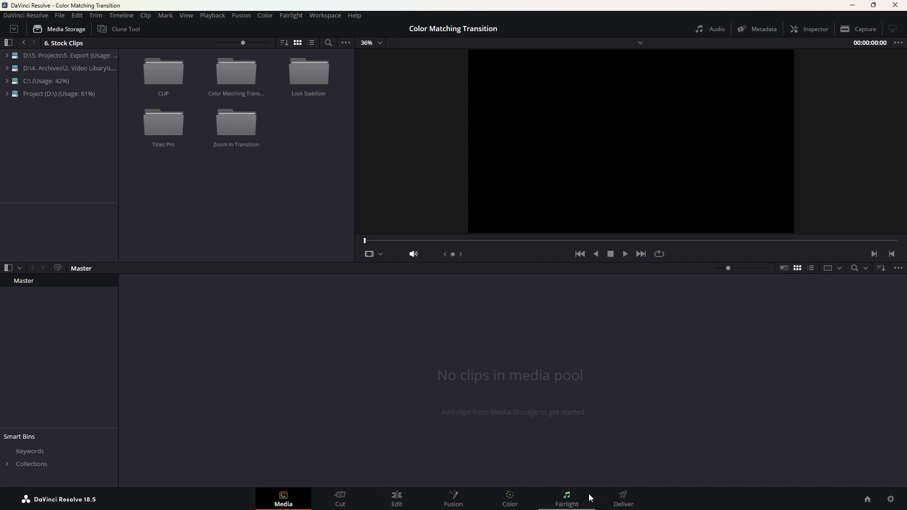
# - Switch to the Edit page and reset the UI layout to its default arrangement
pyautogui.click(396, 496)
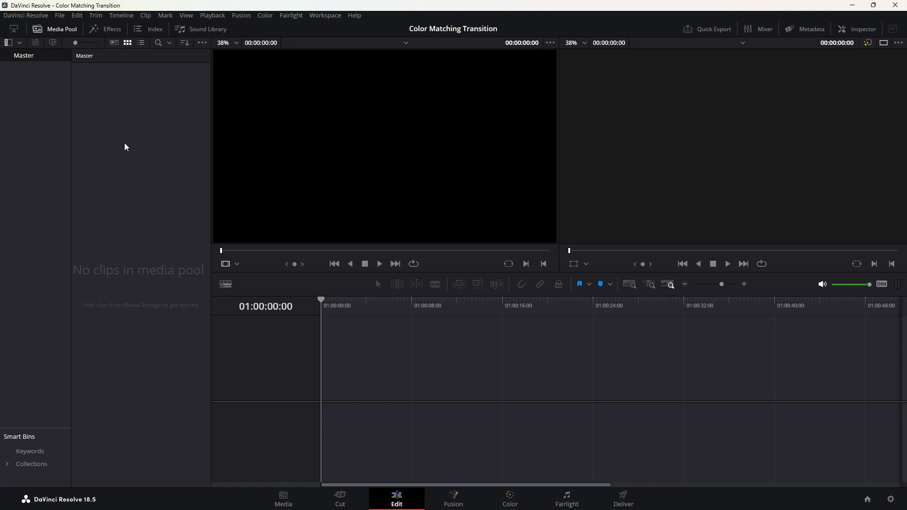
pyautogui.click(315, 15)
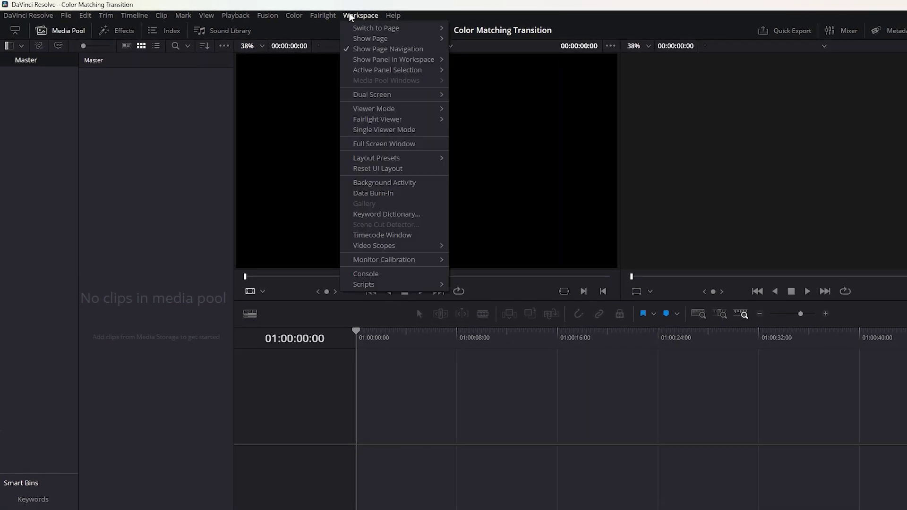
pyautogui.click(364, 168)
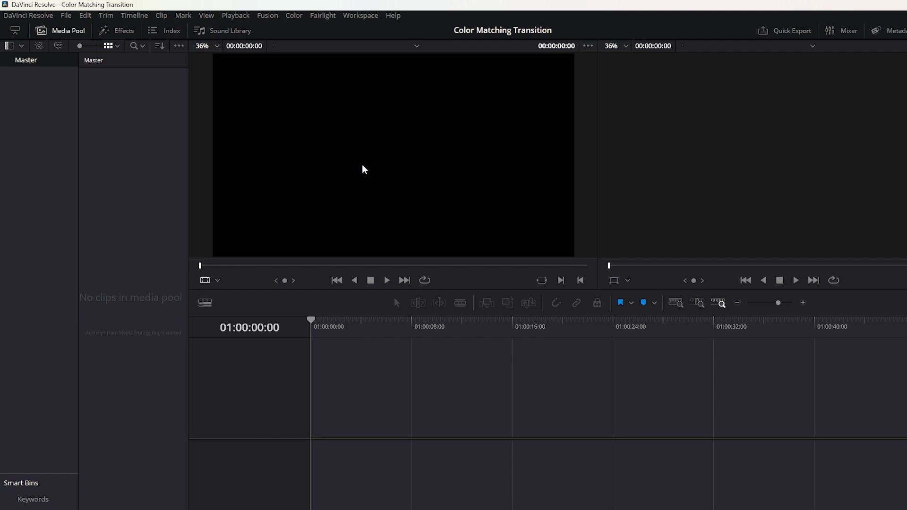
# - Import Footage00007464.mp4 and Footage00011832.mp4 into the Media Pool through Import Media
pyautogui.rightClick(123, 135)
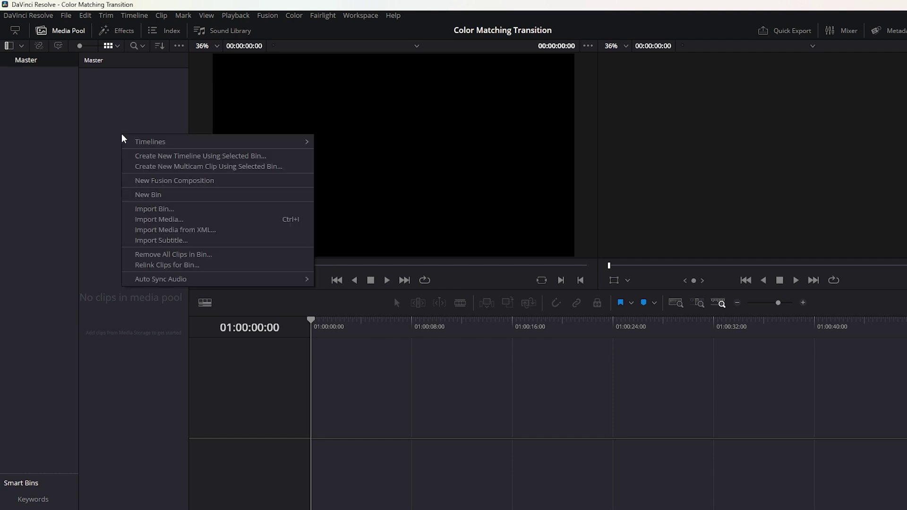
pyautogui.click(153, 220)
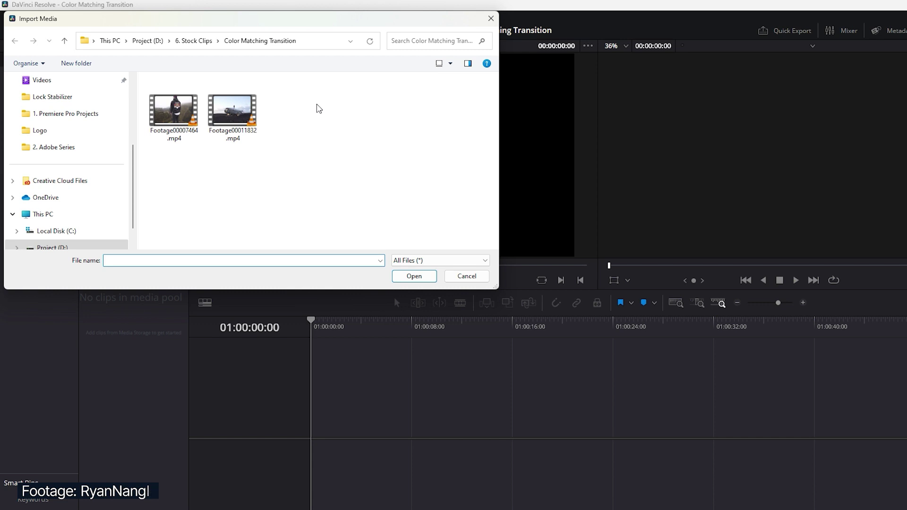
pyautogui.moveTo(317, 105); pyautogui.dragTo(175, 132)
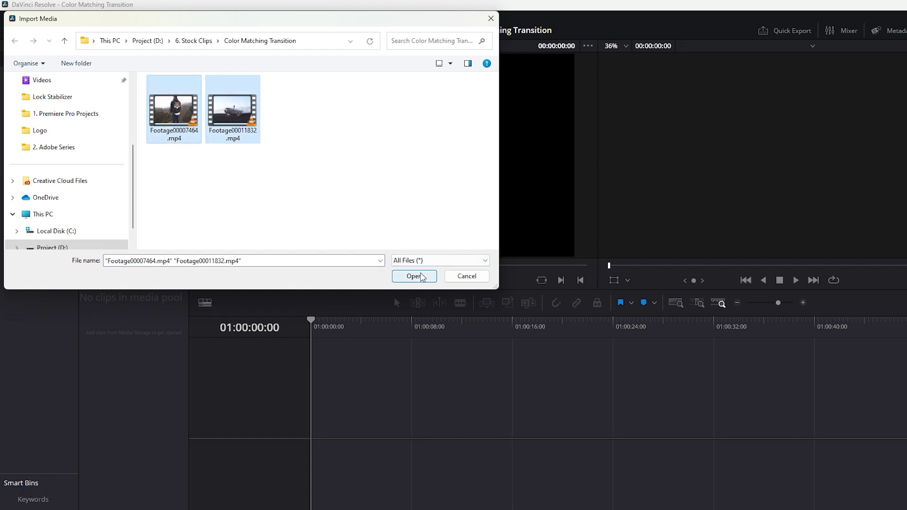
pyautogui.click(414, 277)
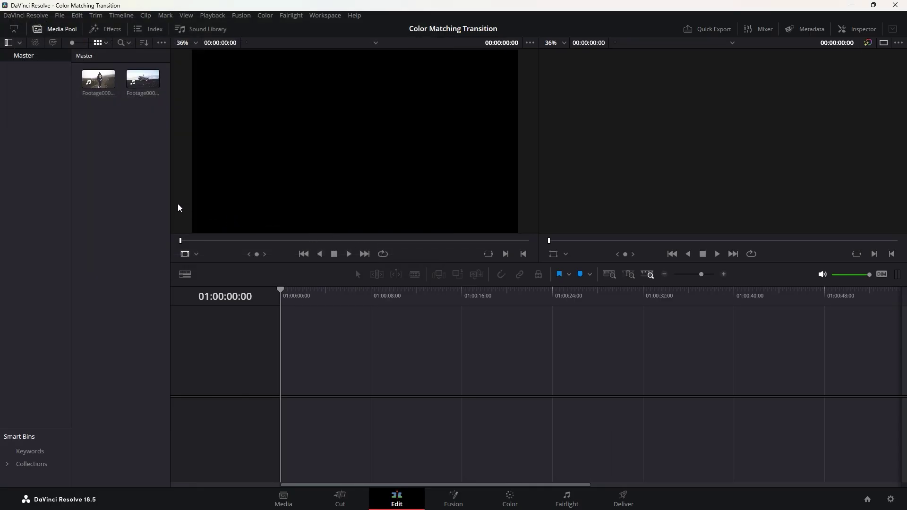
# - Load Footage00011832.mp4 in the source viewer and mark a 00:00:03:01 range ending at the dark frame
pyautogui.moveTo(171, 203); pyautogui.dragTo(211, 209)
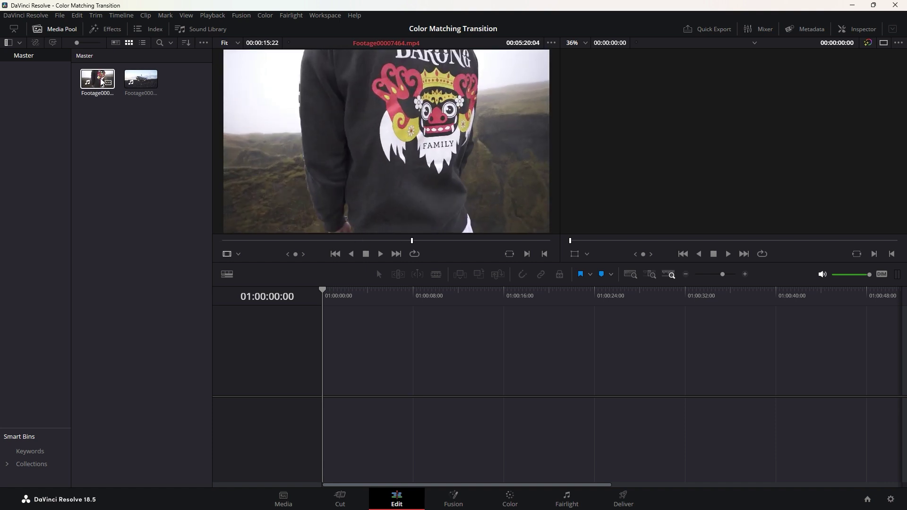
pyautogui.click(125, 81)
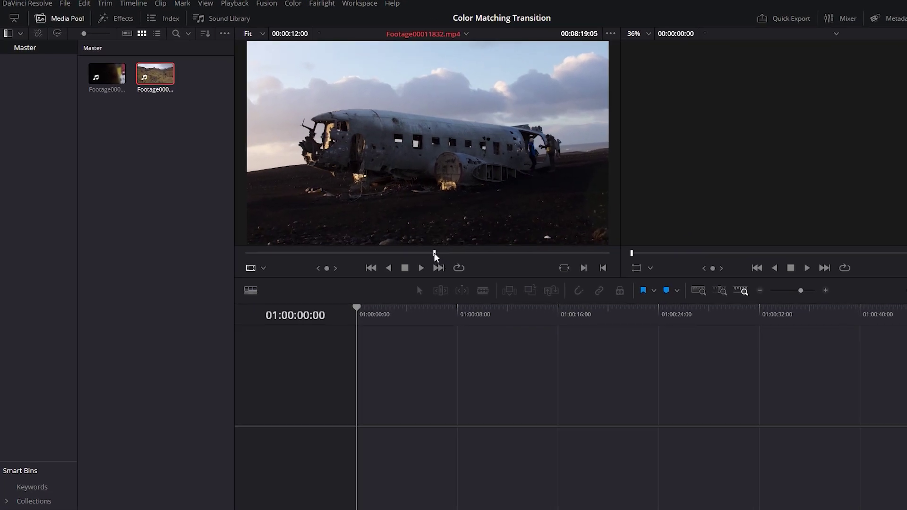
pyautogui.moveTo(436, 256); pyautogui.dragTo(381, 255)
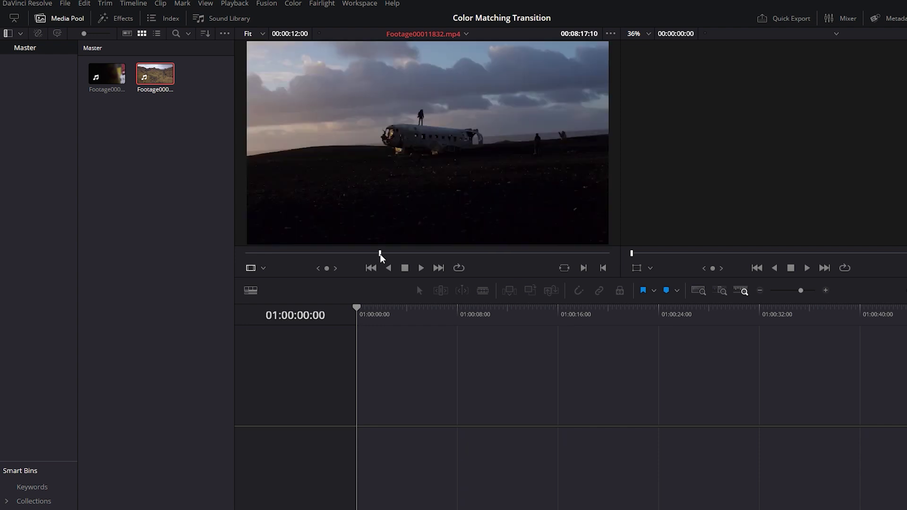
pyautogui.click(585, 269)
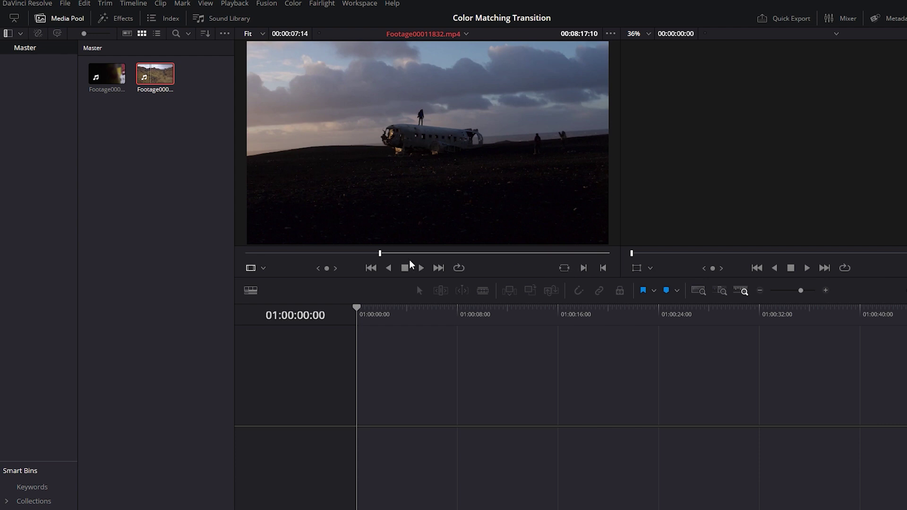
pyautogui.moveTo(380, 255); pyautogui.dragTo(473, 261)
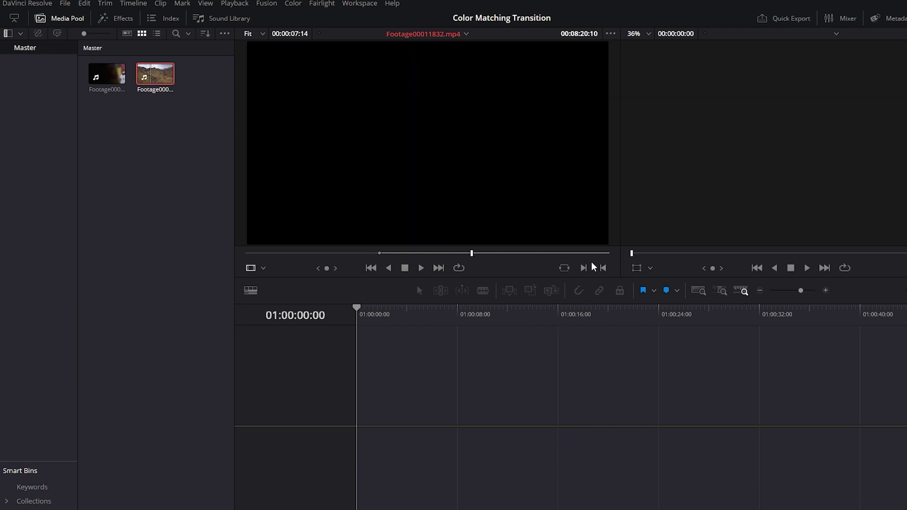
pyautogui.click(602, 268)
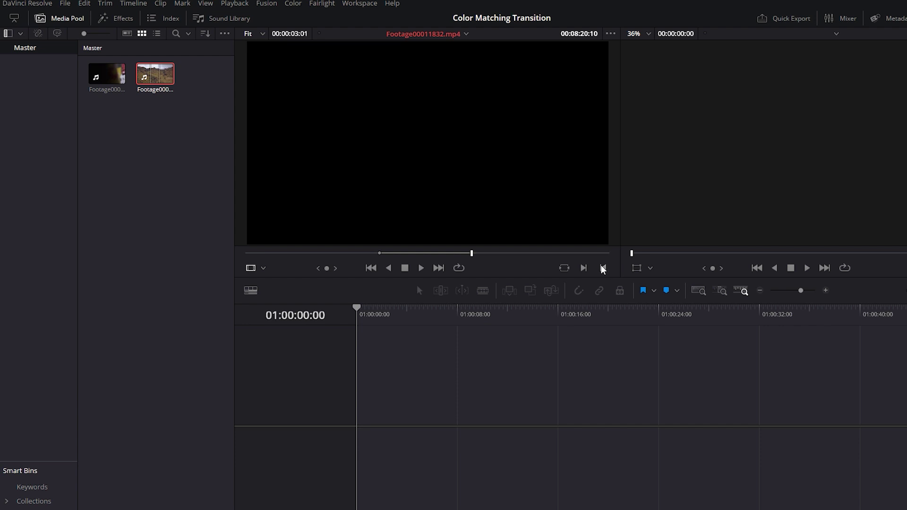
pyautogui.moveTo(472, 256); pyautogui.dragTo(488, 254)
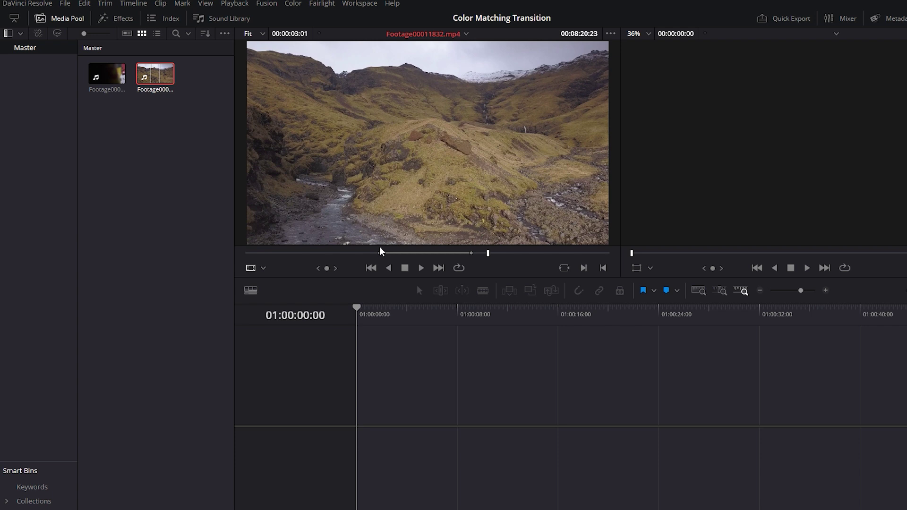
pyautogui.moveTo(440, 235)
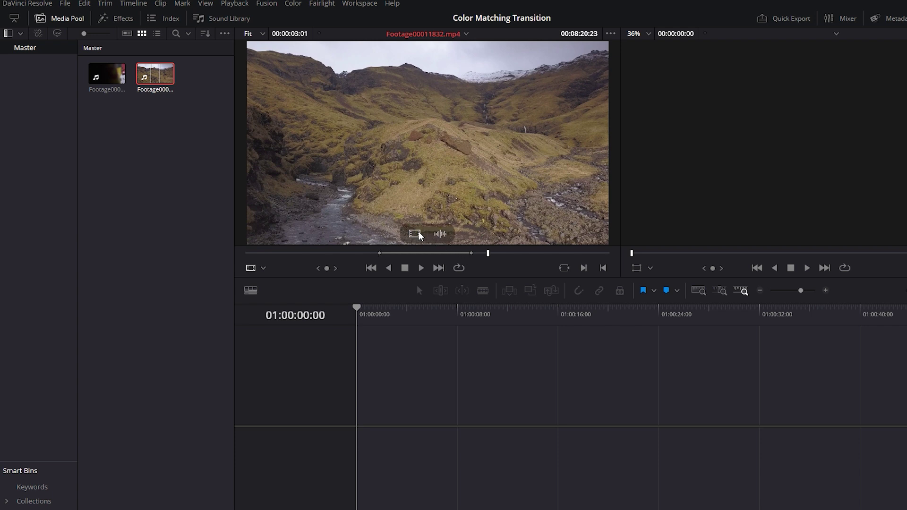
# - Place the marked plane section, video only, on track V1 of a new timeline
pyautogui.moveTo(414, 234); pyautogui.dragTo(416, 413)
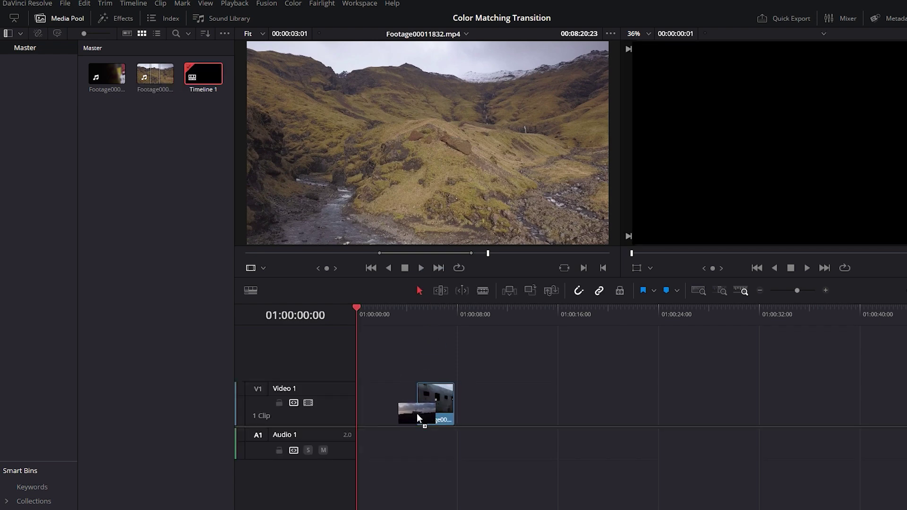
pyautogui.moveTo(419, 310); pyautogui.dragTo(427, 307)
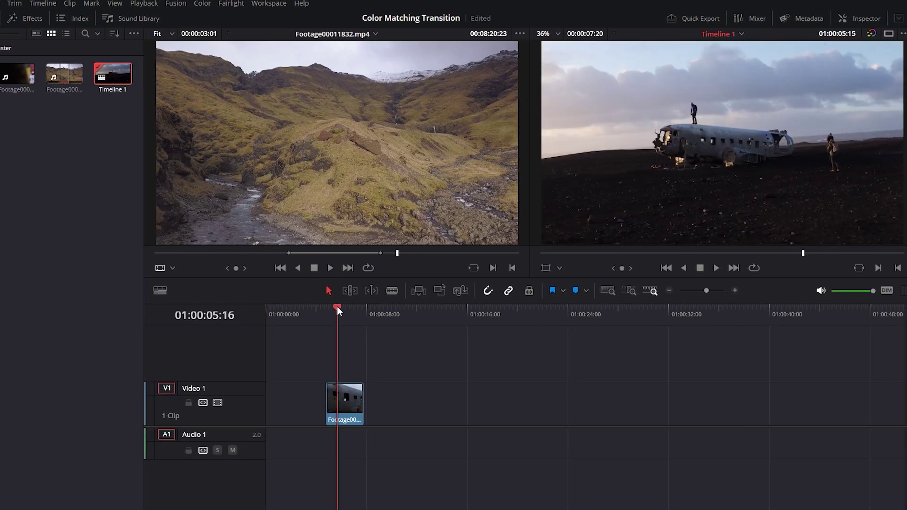
pyautogui.moveTo(337, 306)
pyautogui.mouseDown()
pyautogui.moveTo(364, 310)
pyautogui.moveTo(346, 311)
pyautogui.mouseUp()
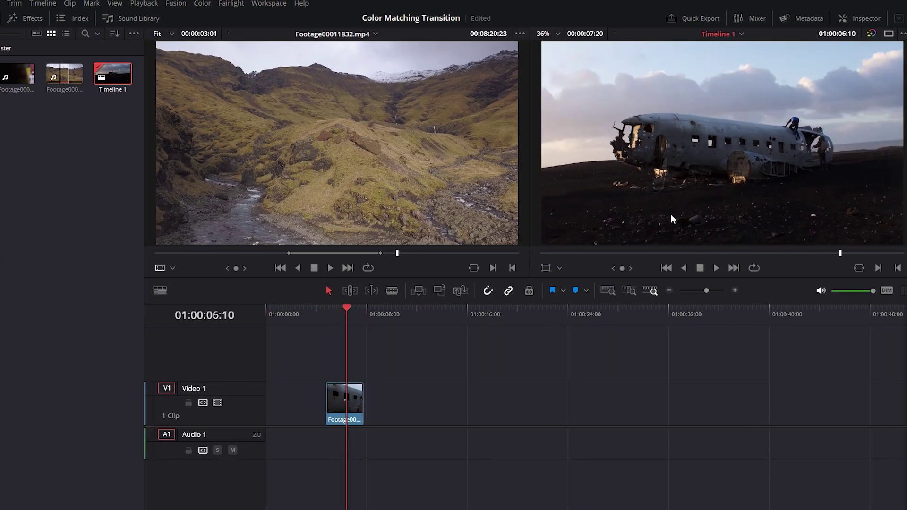
# - Mark an 8-second stretch of Footage00007464.mp4 and add its video after the plane clip on V1
pyautogui.click(20, 72)
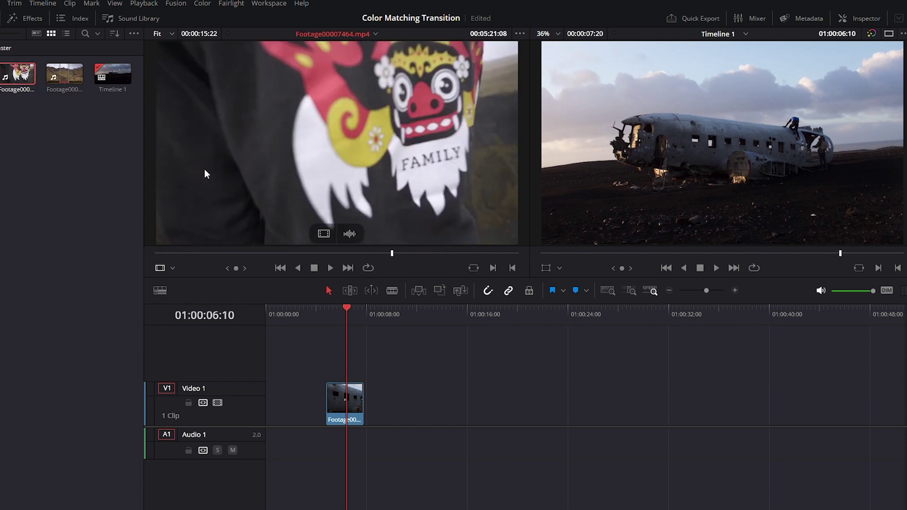
pyautogui.moveTo(352, 255); pyautogui.dragTo(388, 253)
pyautogui.press('o')
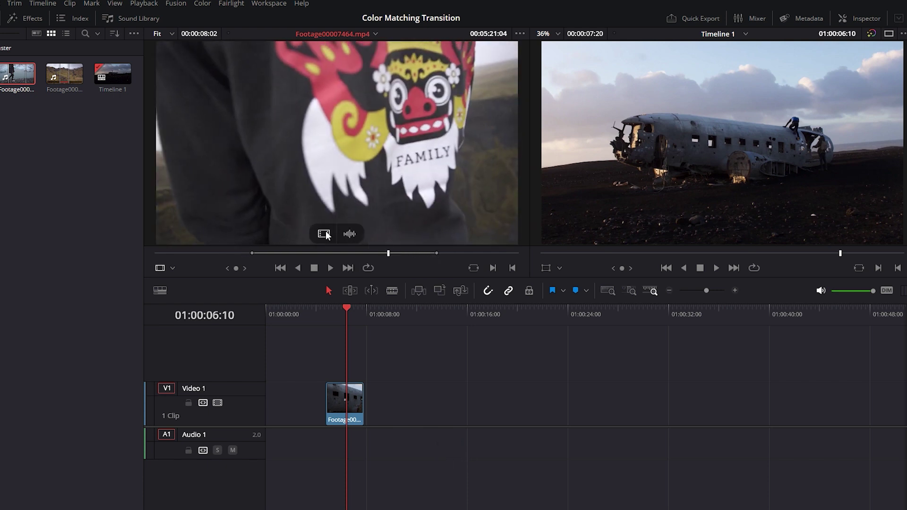
pyautogui.moveTo(324, 234); pyautogui.dragTo(405, 413)
# - Slide Footage00007464.mp4 left so it butts against the end of the plane clip on V1
pyautogui.scroll(3, 404, 412)
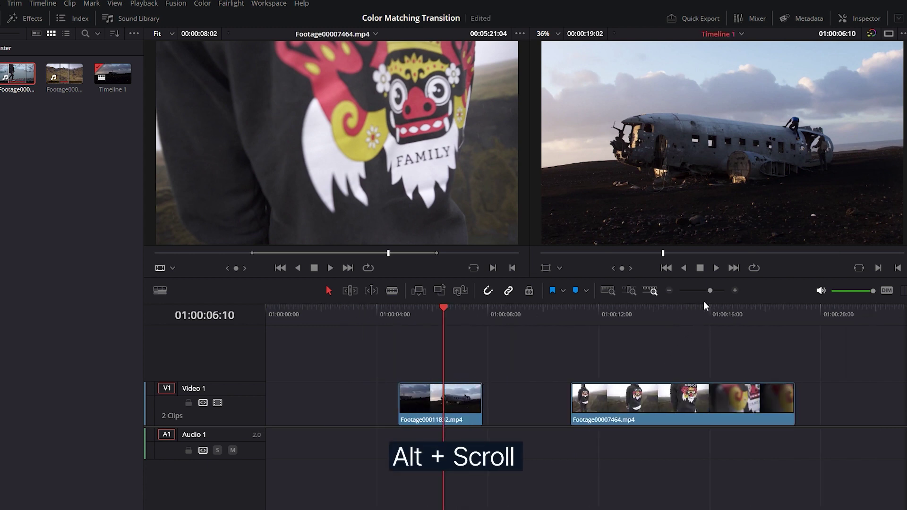
pyautogui.moveTo(710, 291); pyautogui.dragTo(711, 291)
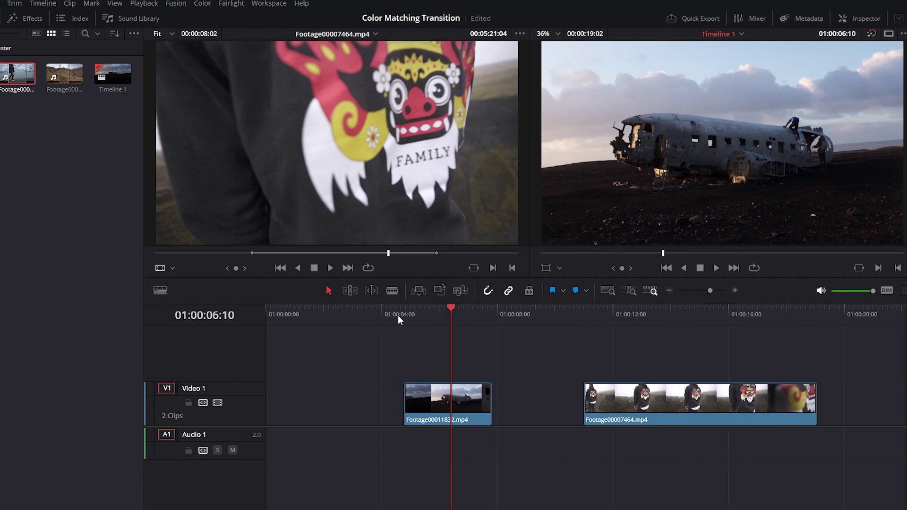
pyautogui.moveTo(402, 309); pyautogui.dragTo(491, 310)
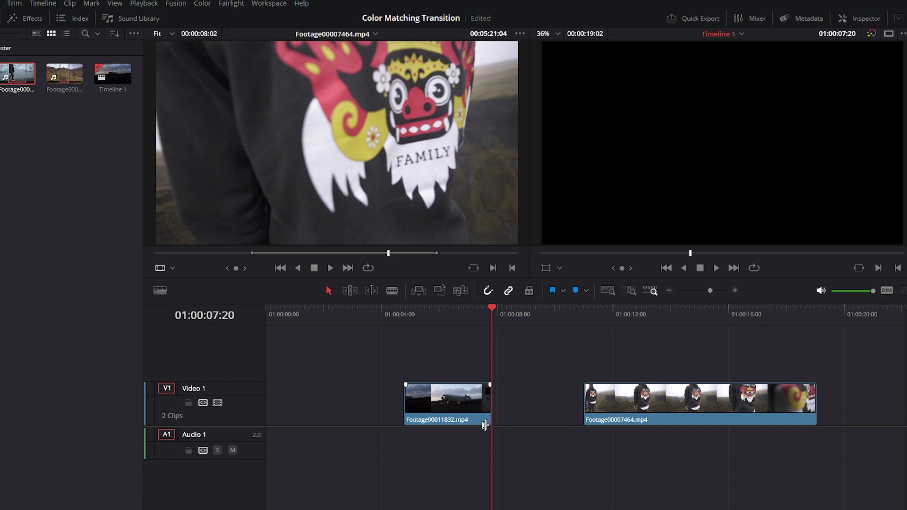
pyautogui.moveTo(492, 310); pyautogui.dragTo(806, 345)
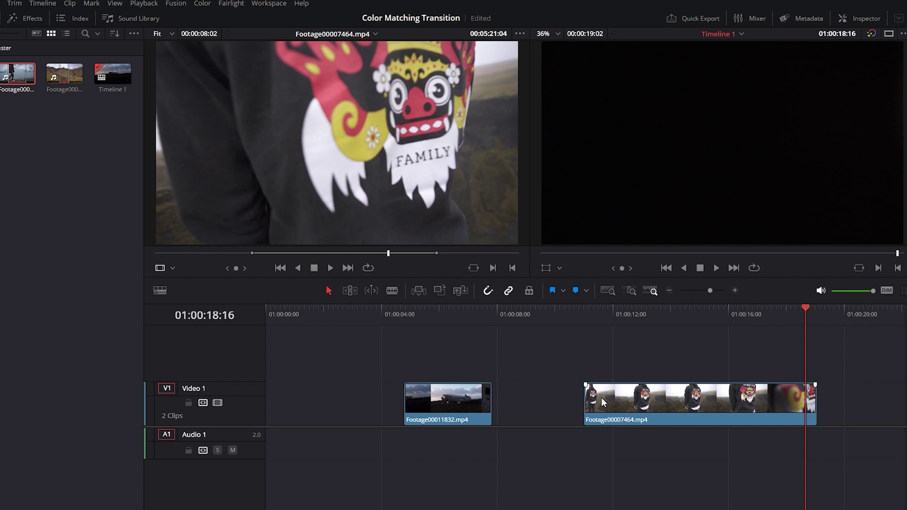
pyautogui.moveTo(621, 398); pyautogui.dragTo(537, 398)
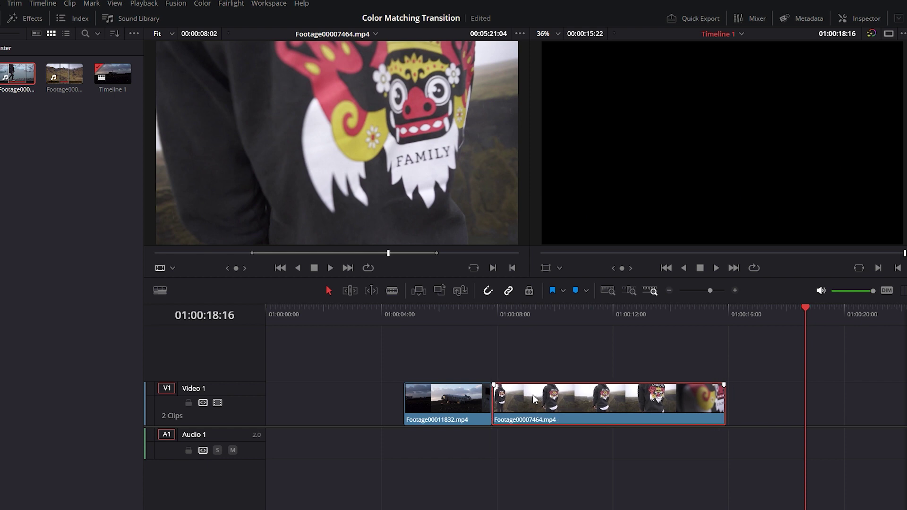
pyautogui.moveTo(477, 306)
pyautogui.mouseDown()
pyautogui.moveTo(523, 311)
pyautogui.moveTo(476, 311)
pyautogui.mouseUp()
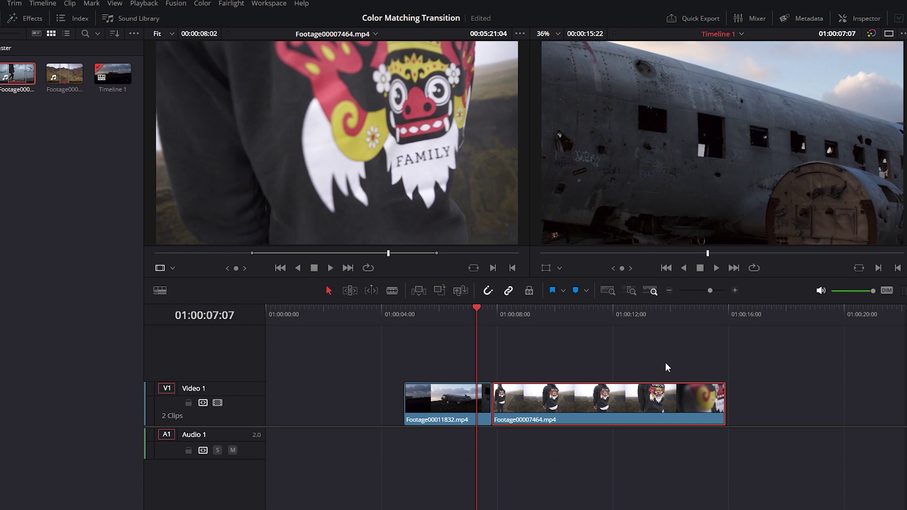
# - Reverse Footage00007464.mp4 at -100% speed, then play the edit from the plane clip's start
pyautogui.click(724, 308)
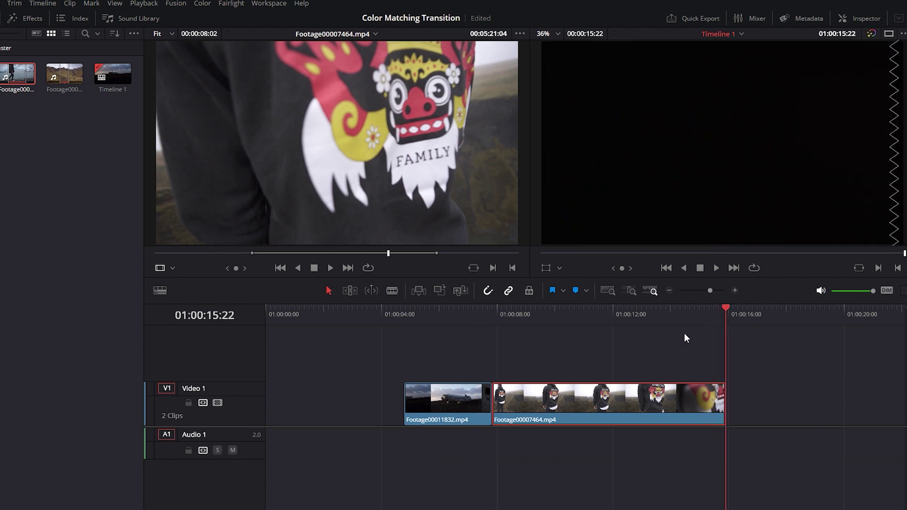
pyautogui.rightClick(586, 401)
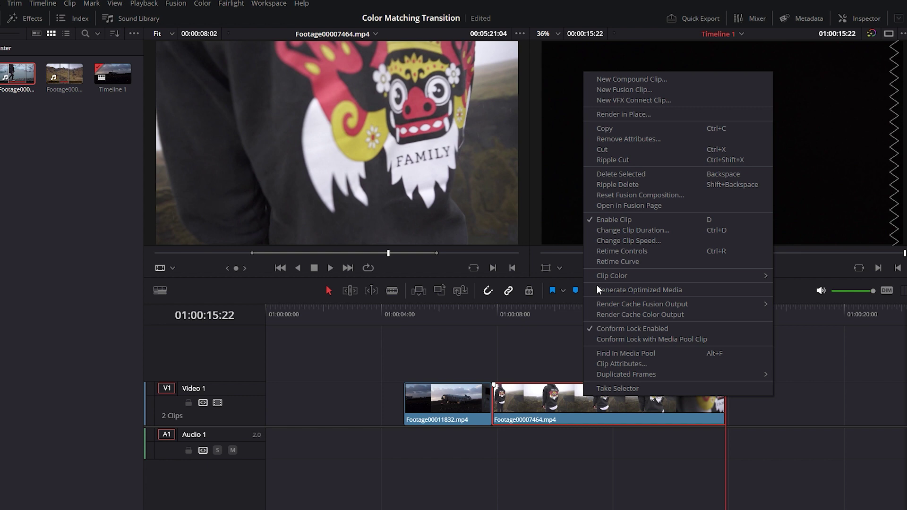
pyautogui.click(604, 241)
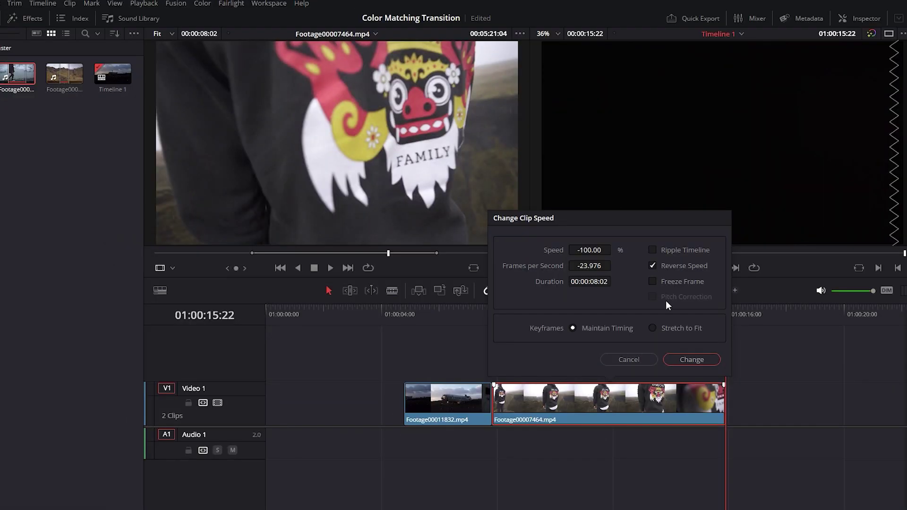
pyautogui.click(684, 360)
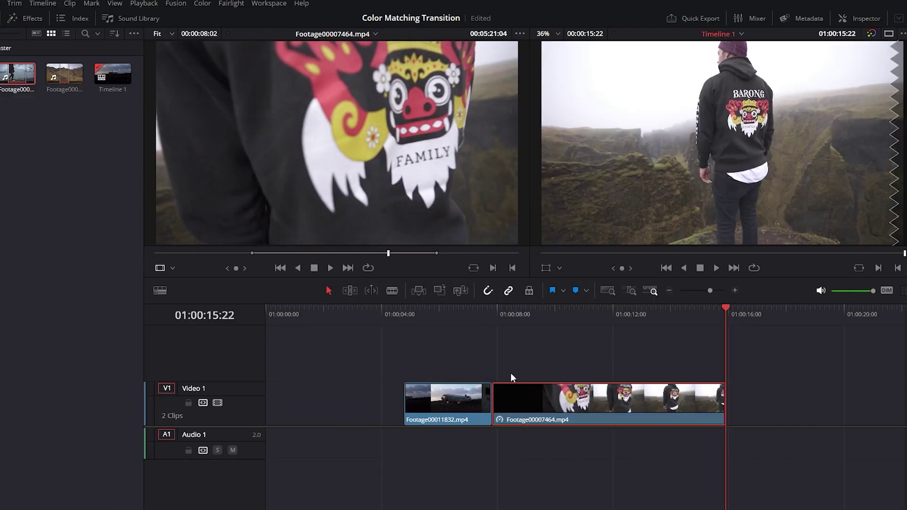
pyautogui.click(402, 333)
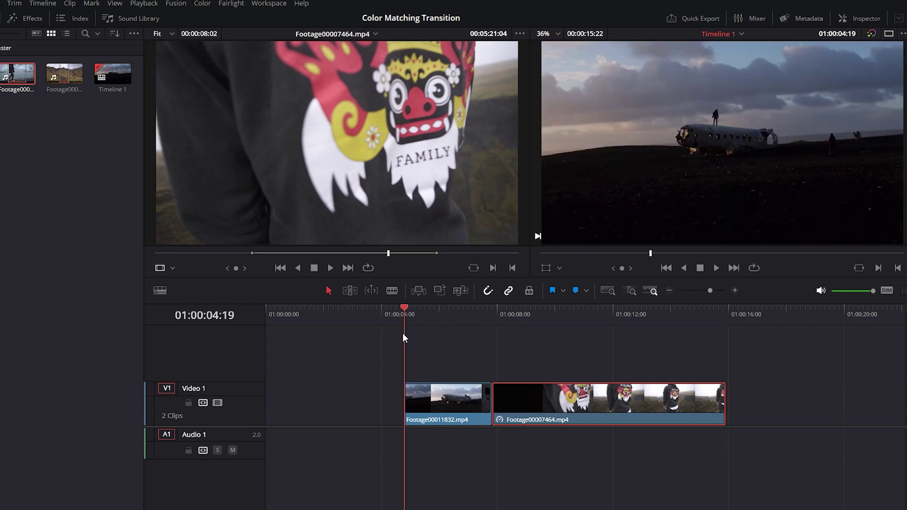
pyautogui.press('space')
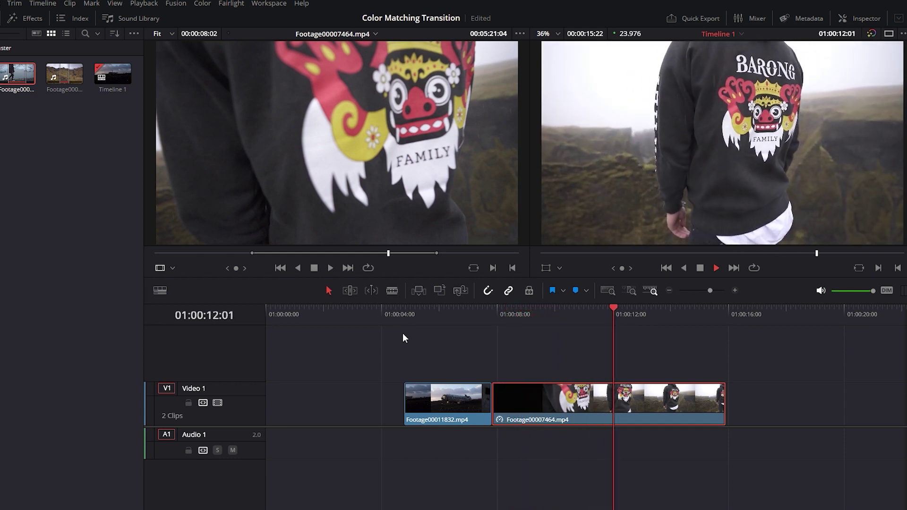
pyautogui.press('space')
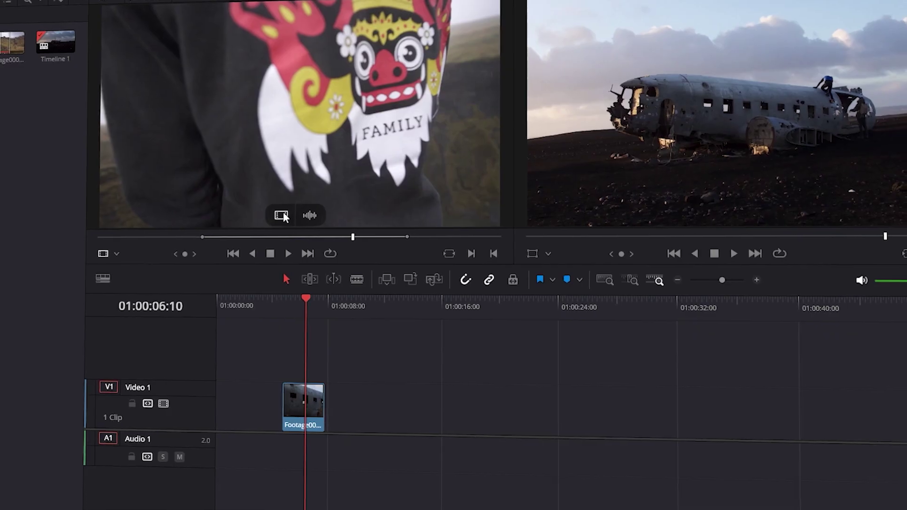
# - Add the hoodie shot to V1 and bring up its Change Clip Speed dialog (100.00%, 00:00:08:02)
pyautogui.moveTo(294, 182); pyautogui.dragTo(355, 415)
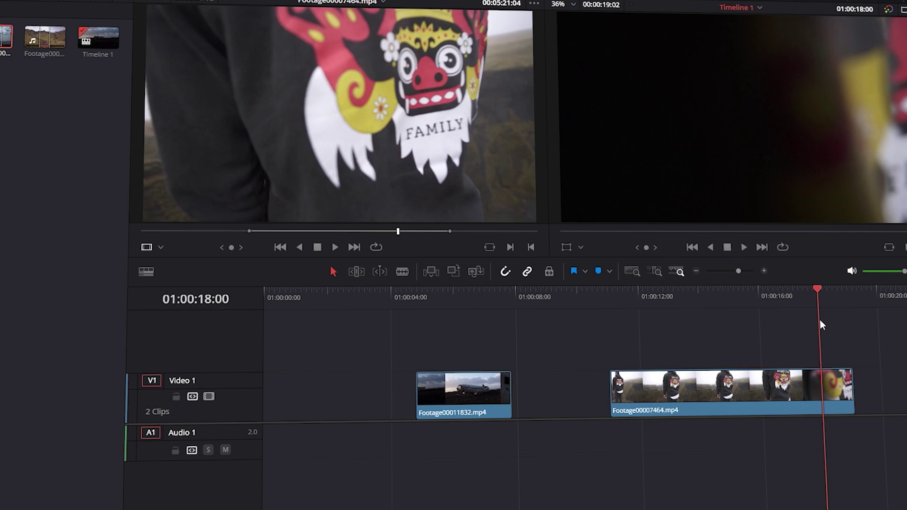
pyautogui.rightClick(703, 387)
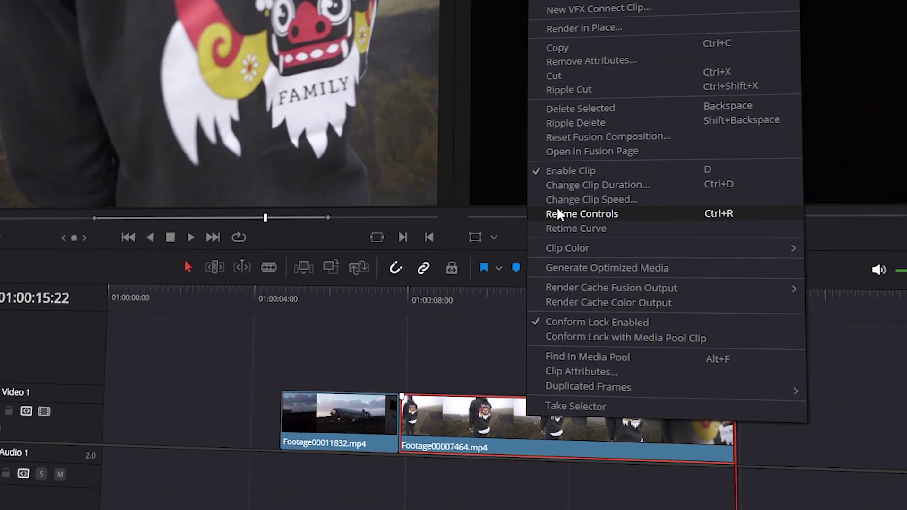
pyautogui.click(557, 199)
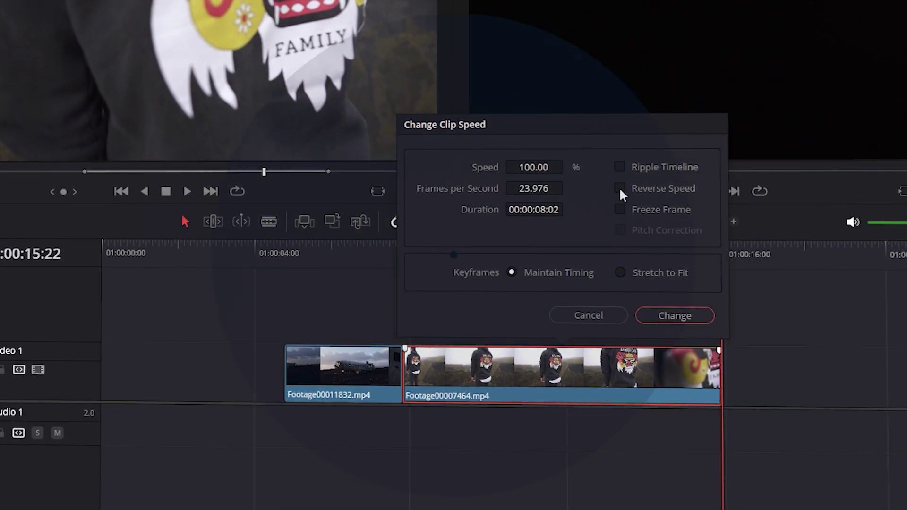